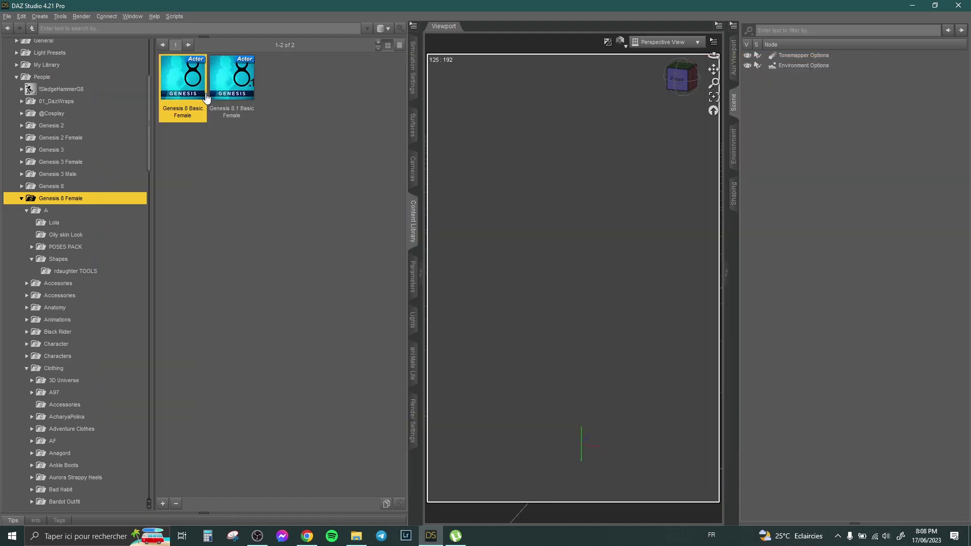
Step: Load the Genesis 8 Basic Female figure and dress it in the Basic Wear 01 outfit
{"action": "double_click", "coordinate": [204, 98]}
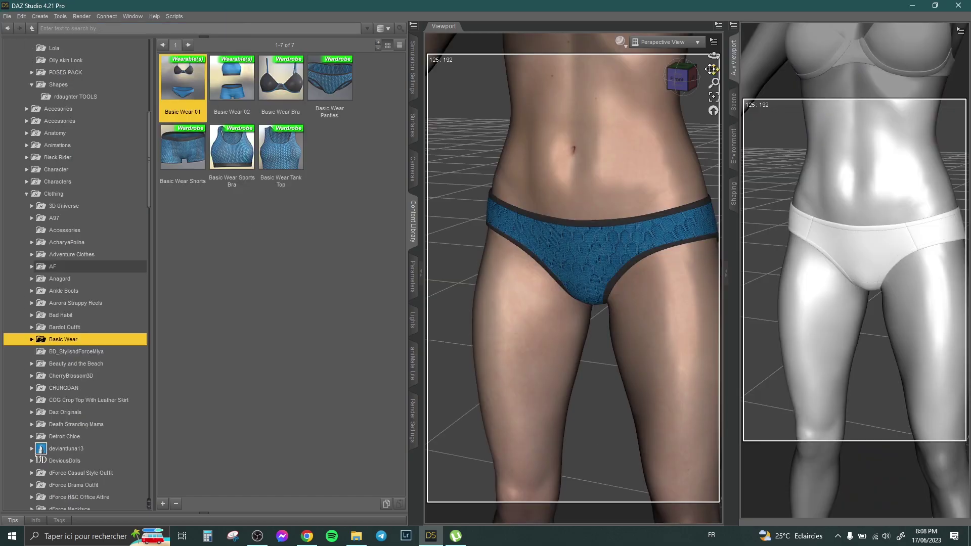
{"action": "left_click_drag", "start_coordinate": [642, 213], "coordinate": [642, 136]}
Step: Apply the Jill Valentine Body and Jill Valentine Face presets from GC_Jill Valentine's Character folder to the figure
{"action": "scroll", "coordinate": [91, 259], "scroll_direction": "down", "scroll_amount": 8}
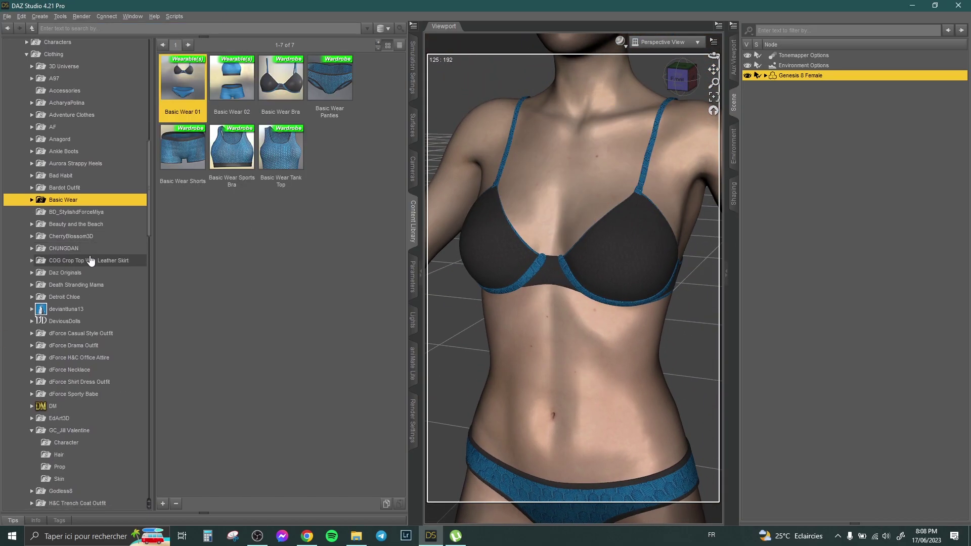
{"action": "left_click", "coordinate": [81, 269]}
{"action": "left_click", "coordinate": [66, 303]}
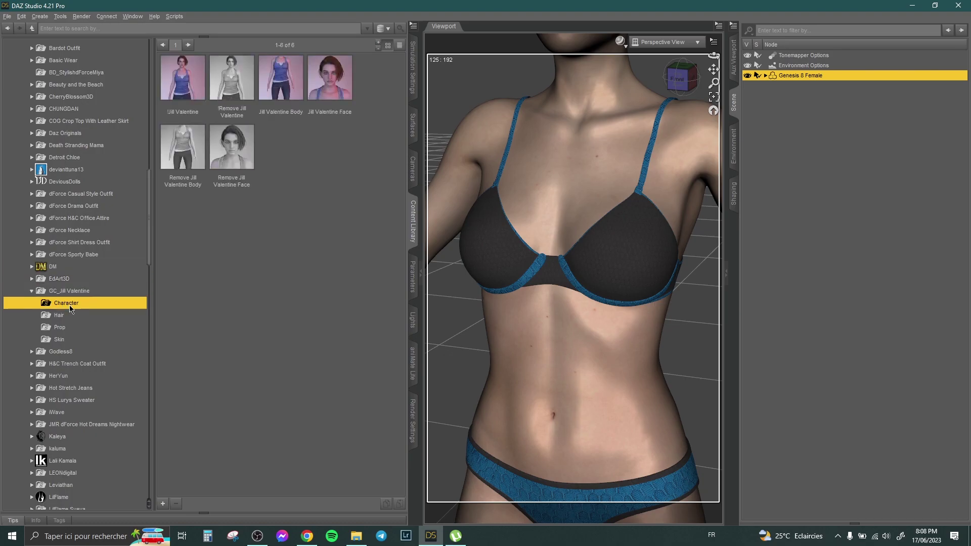
{"action": "double_click", "coordinate": [182, 81]}
{"action": "double_click", "coordinate": [282, 84]}
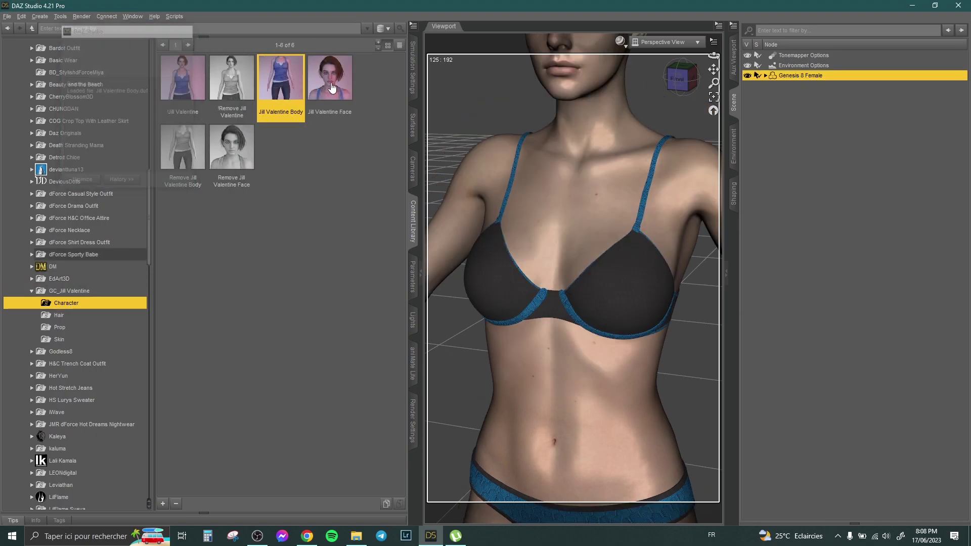
{"action": "double_click", "coordinate": [329, 81]}
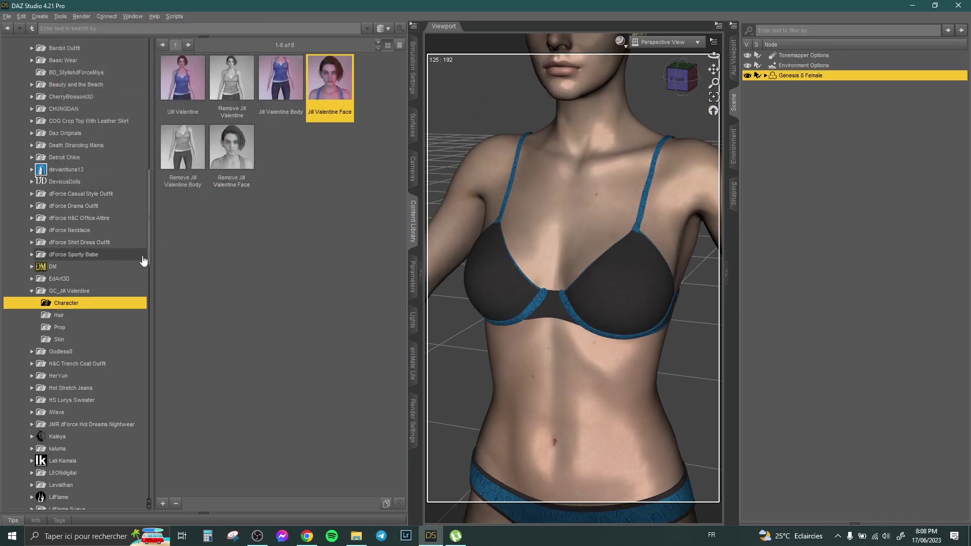
Step: Add the hair from the GC_Jill Valentine collection and apply its Skin preset to the figure
{"action": "left_click", "coordinate": [59, 315]}
{"action": "left_click", "coordinate": [244, 95]}
{"action": "left_click", "coordinate": [59, 340]}
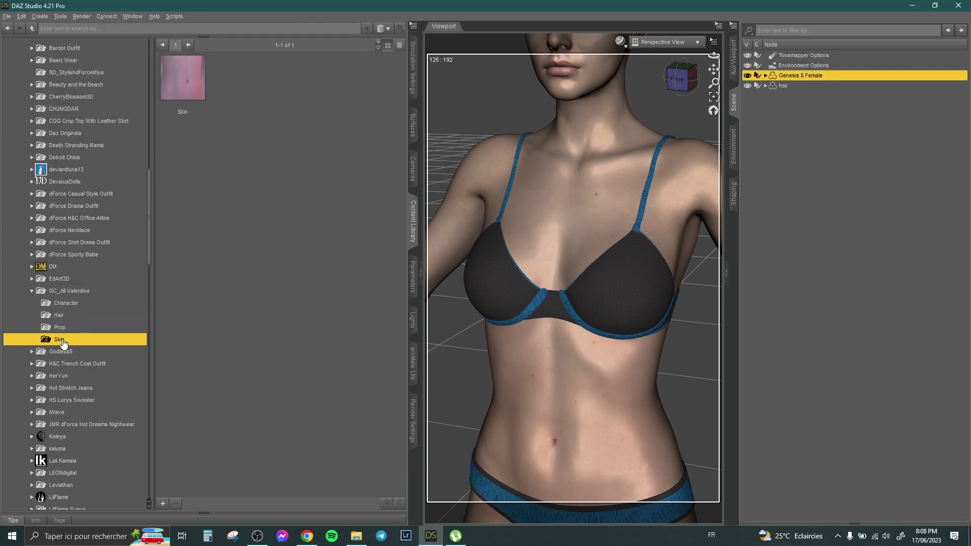
{"action": "double_click", "coordinate": [190, 81]}
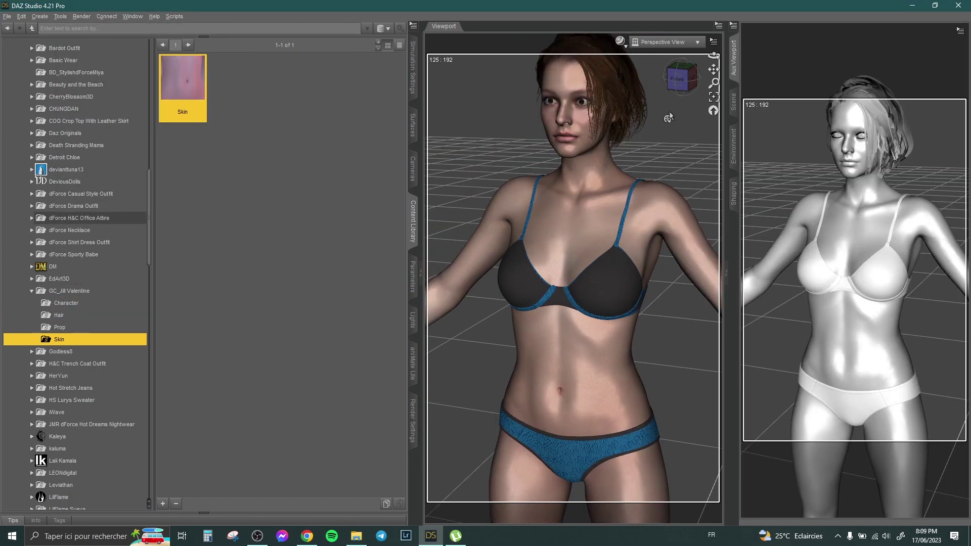
{"action": "scroll", "coordinate": [668, 118], "scroll_direction": "up", "scroll_amount": 5}
{"action": "scroll", "coordinate": [668, 117], "scroll_direction": "up", "scroll_amount": 3}
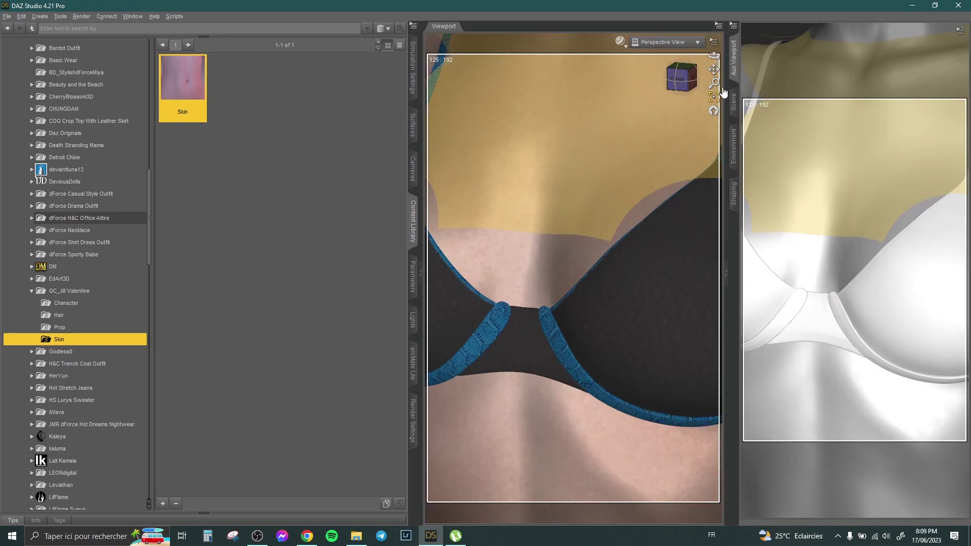
{"action": "left_click_drag", "start_coordinate": [711, 54], "coordinate": [663, 3]}
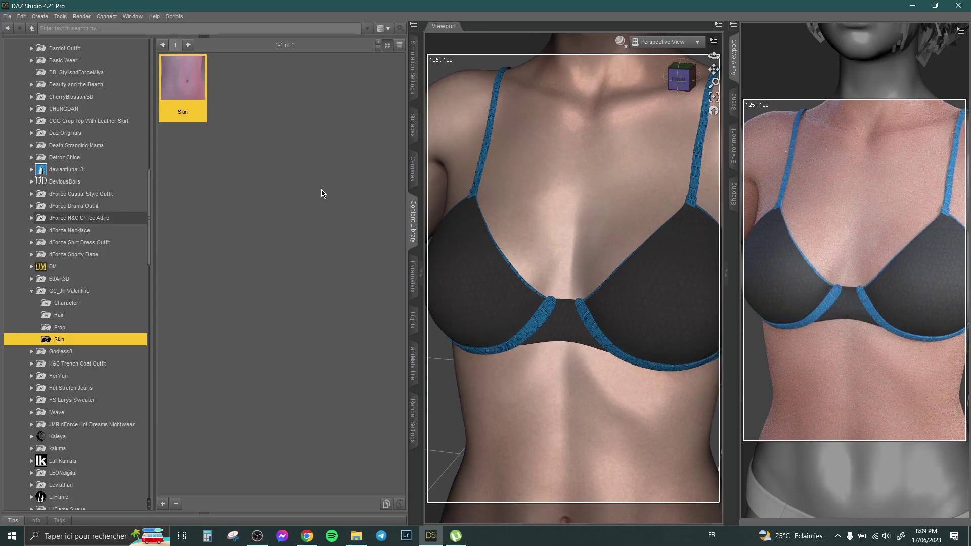
Step: Apply shape C from the rdaughter TOOLS folder to the Genesis 8 Female figure
{"action": "scroll", "coordinate": [117, 211], "scroll_direction": "up", "scroll_amount": 10}
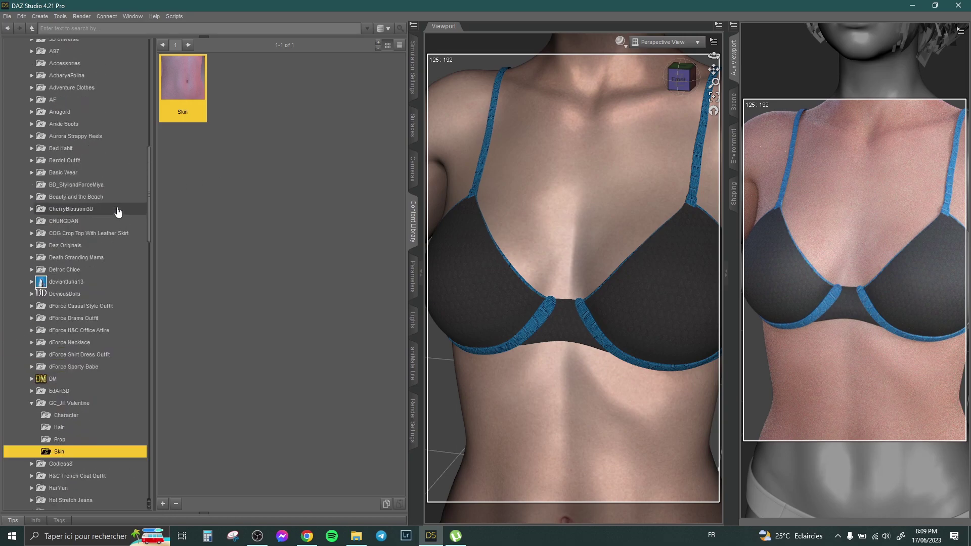
{"action": "scroll", "coordinate": [100, 221], "scroll_direction": "up", "scroll_amount": 1}
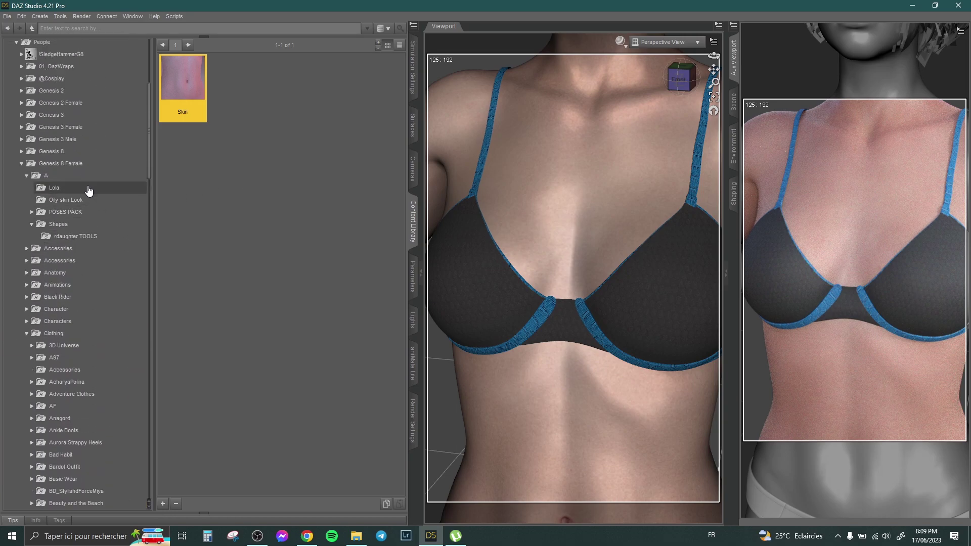
{"action": "left_click", "coordinate": [54, 188]}
{"action": "left_click", "coordinate": [74, 236]}
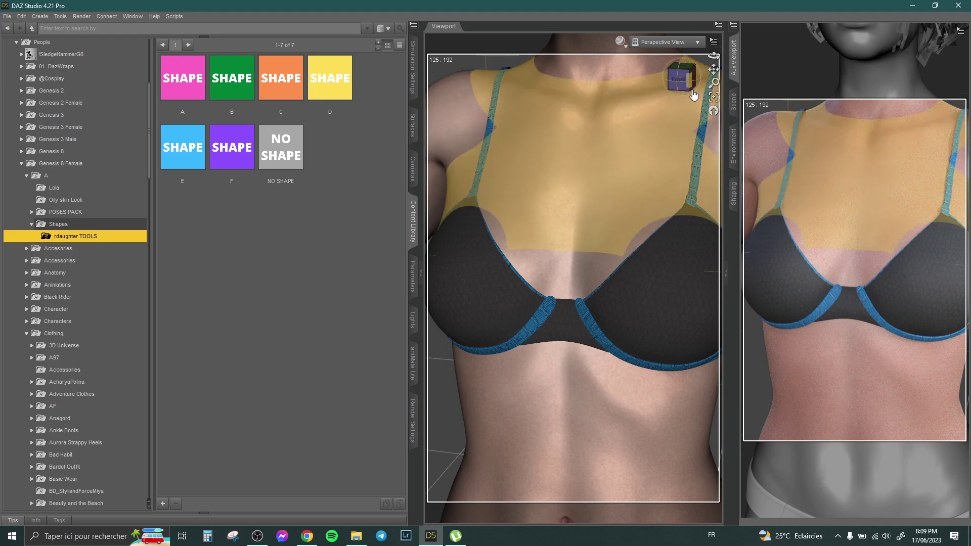
{"action": "left_click", "coordinate": [734, 103]}
{"action": "left_click", "coordinate": [780, 69]}
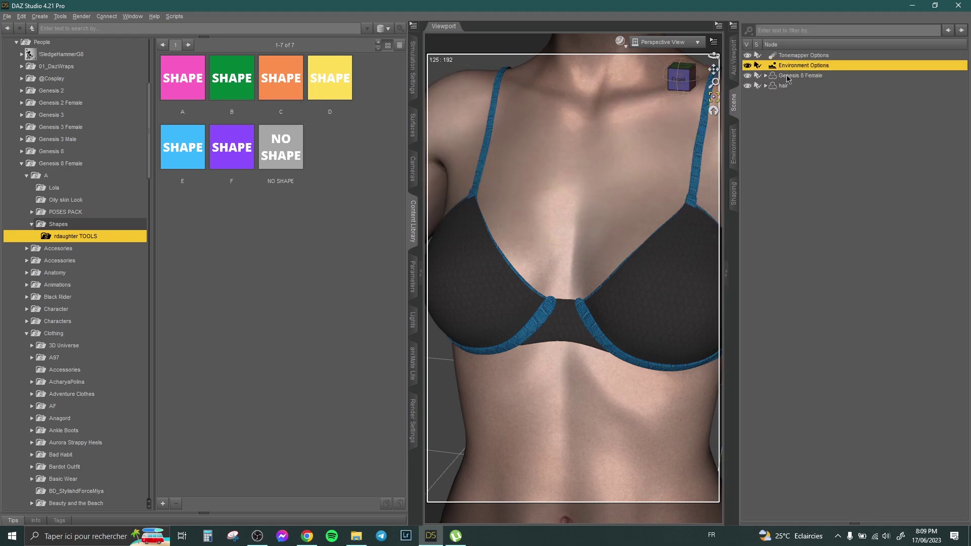
{"action": "left_click", "coordinate": [786, 76]}
{"action": "left_click", "coordinate": [733, 57]}
{"action": "double_click", "coordinate": [276, 90]}
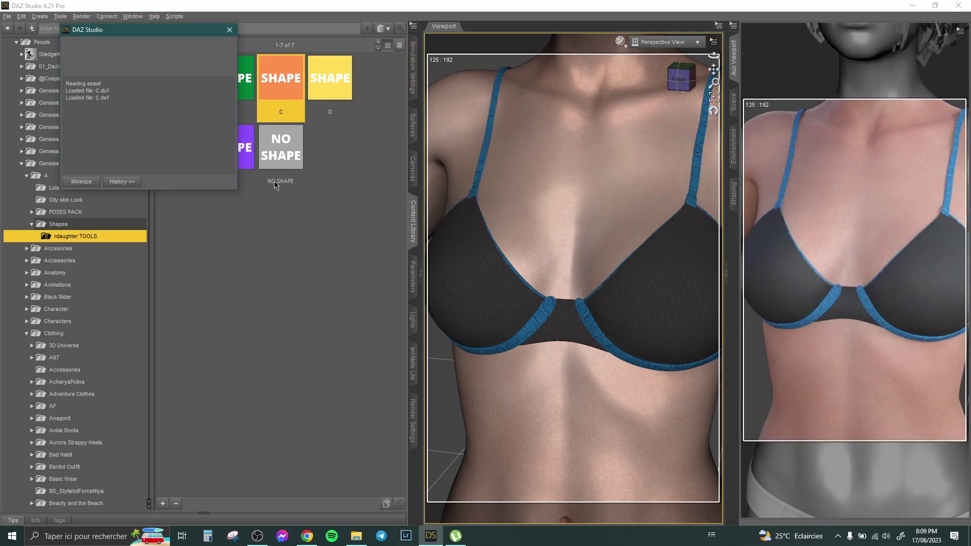
{"action": "scroll", "coordinate": [557, 147], "scroll_direction": "up", "scroll_amount": 1}
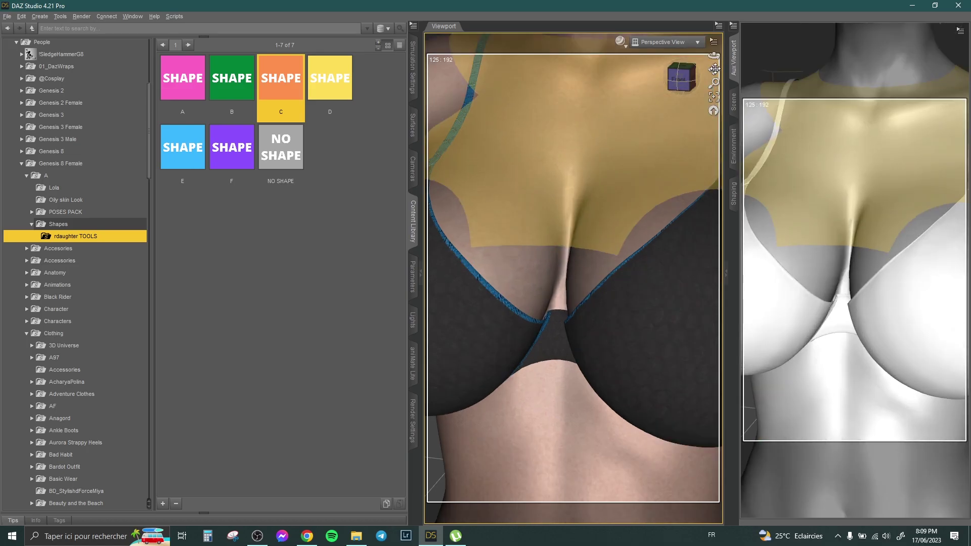
{"action": "left_click_drag", "start_coordinate": [714, 56], "coordinate": [716, 56]}
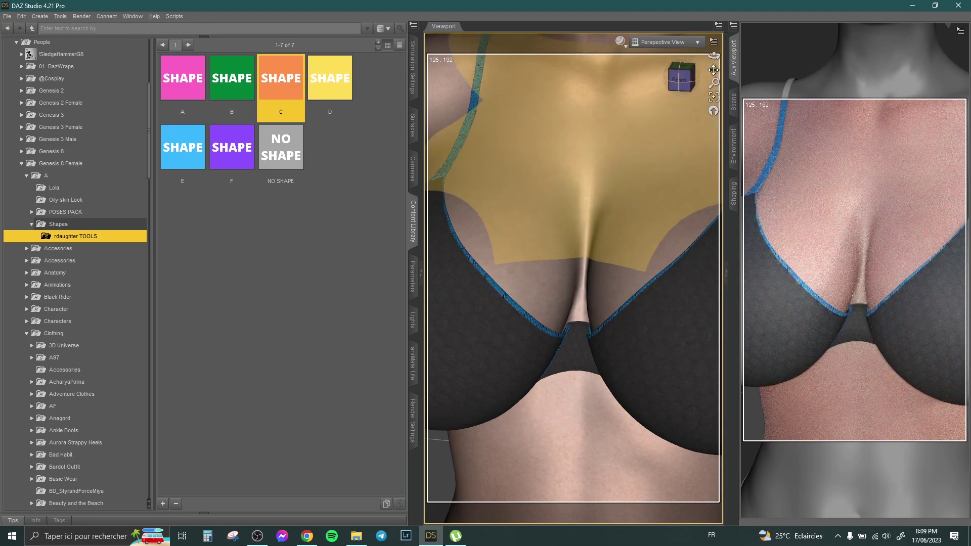
Step: Select the Skin-Lips-Nails surfaces of Genesis 8 Female and filter their properties by "bum"
{"action": "middle_click_drag", "start_coordinate": [682, 238], "coordinate": [669, 155]}
{"action": "scroll", "coordinate": [669, 156], "scroll_direction": "up", "scroll_amount": 1}
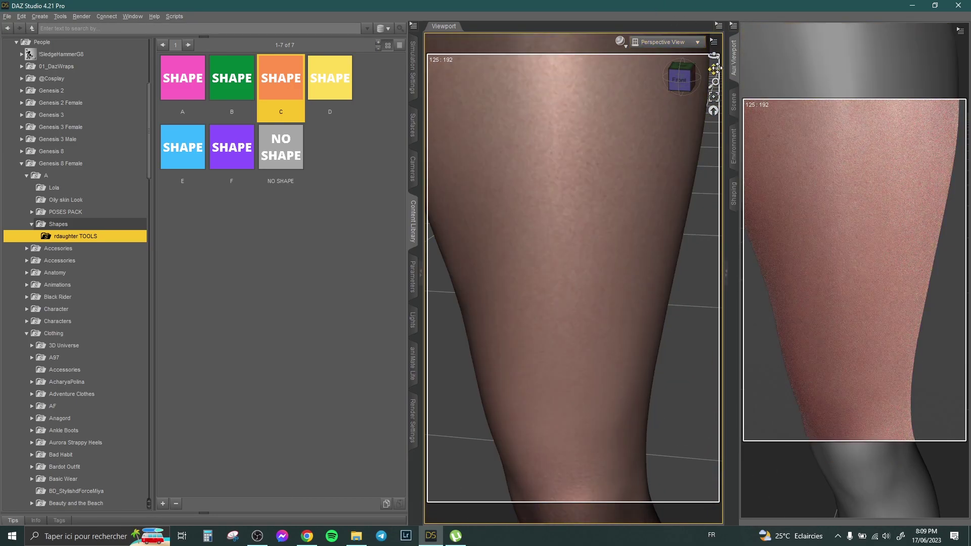
{"action": "left_click_drag", "start_coordinate": [714, 69], "coordinate": [715, 4]}
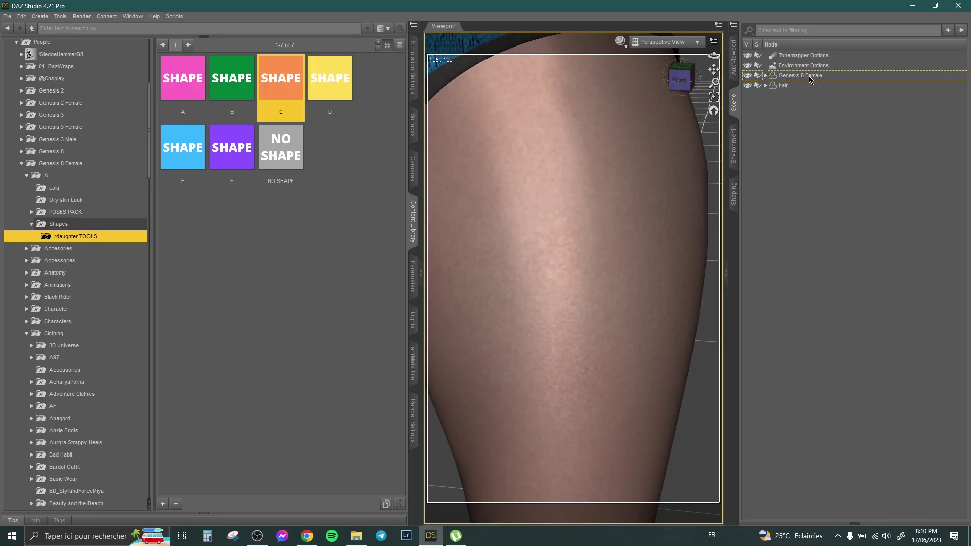
{"action": "left_click", "coordinate": [811, 76]}
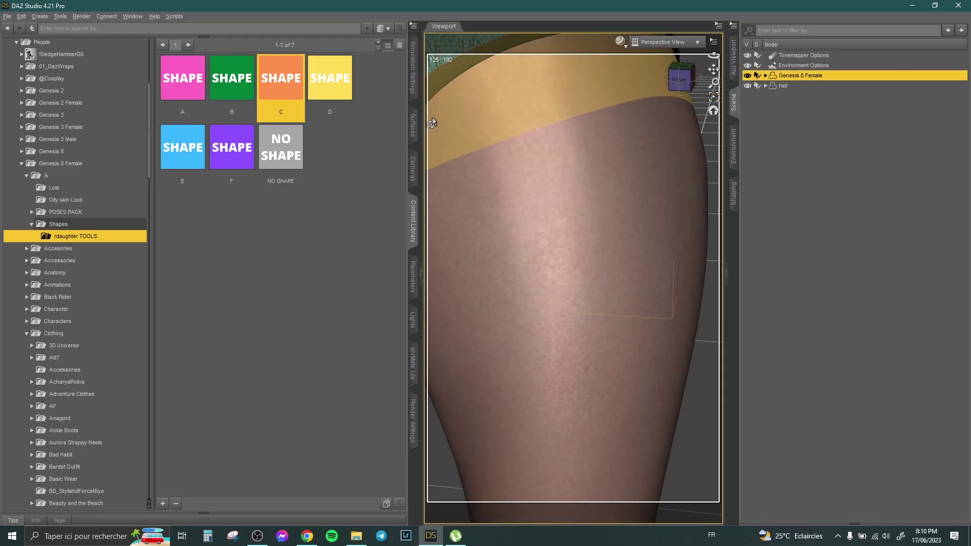
{"action": "left_click", "coordinate": [413, 128]}
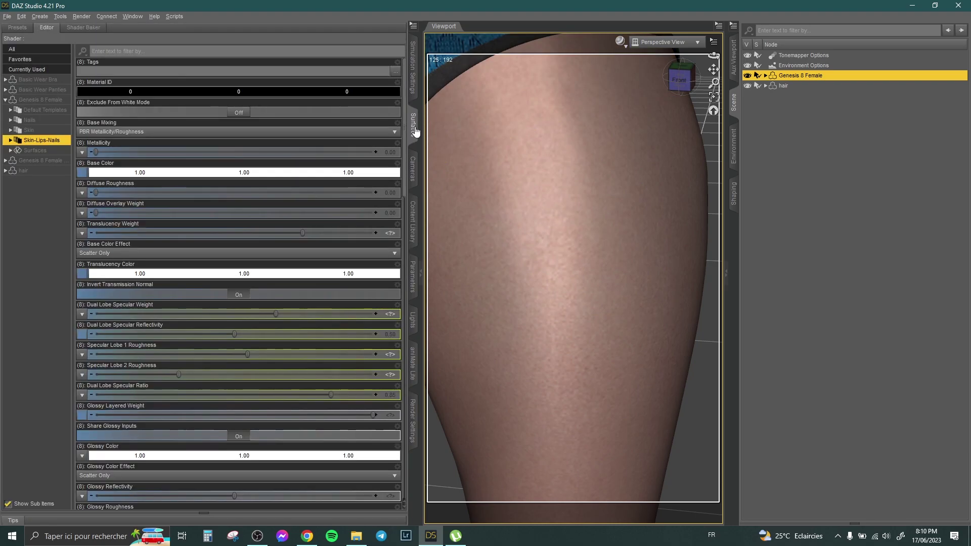
{"action": "left_click", "coordinate": [43, 100]}
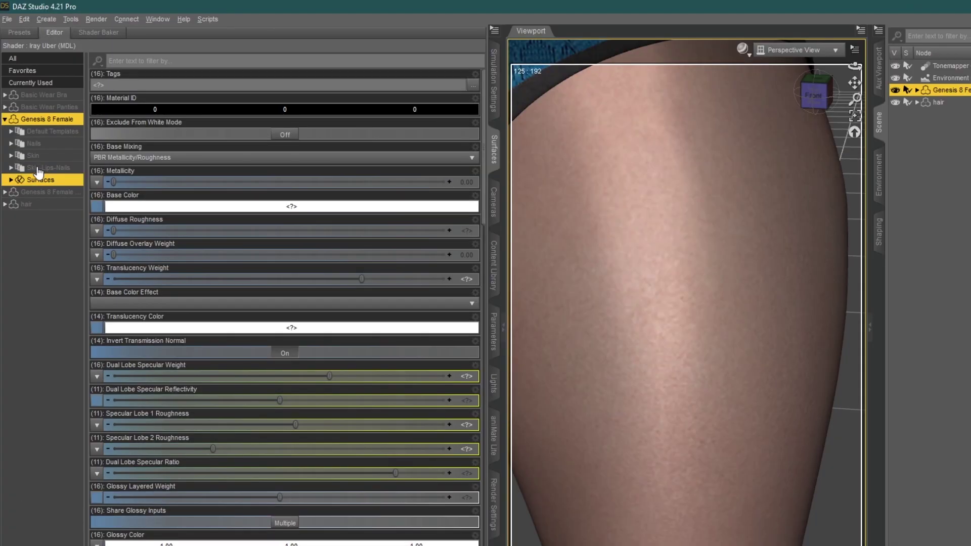
{"action": "left_click", "coordinate": [39, 142]}
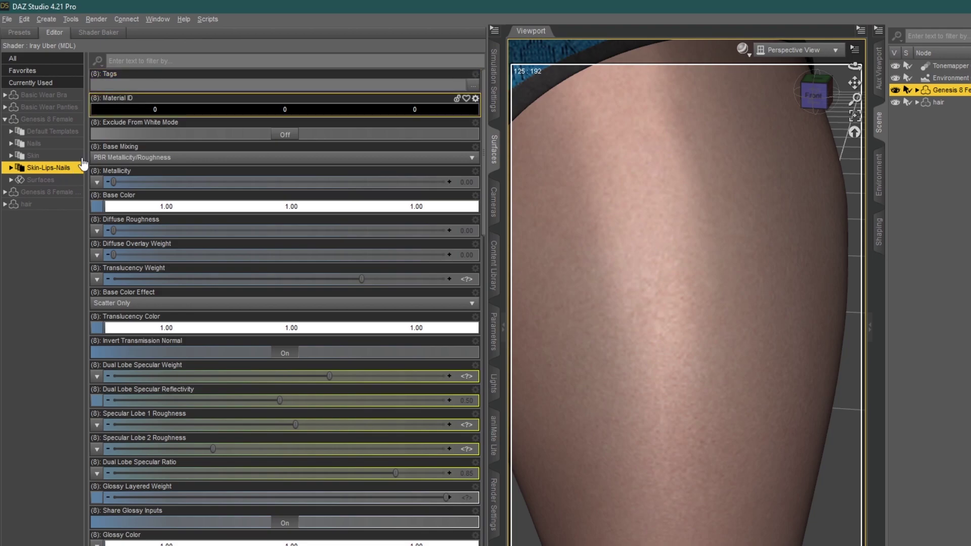
{"action": "left_click", "coordinate": [129, 60]}
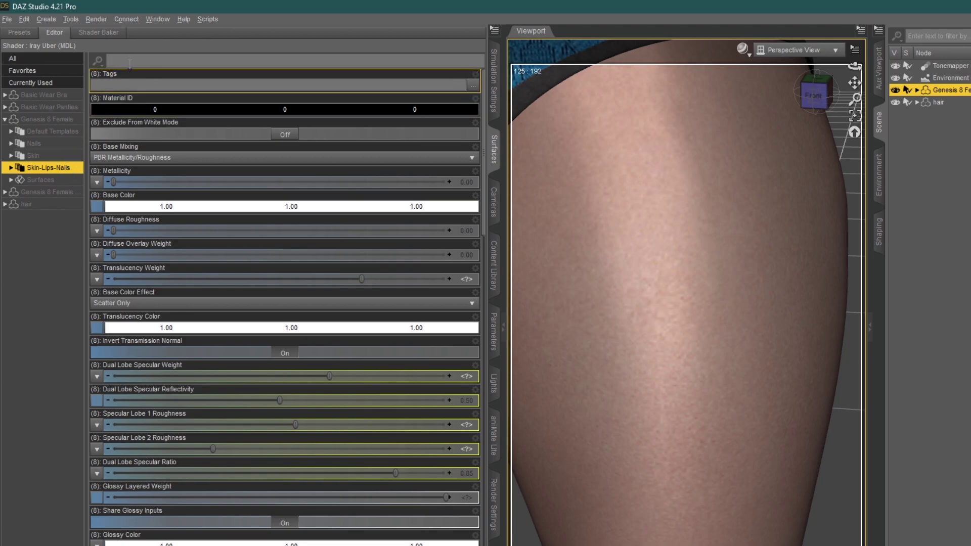
{"action": "type", "text": "bum"}
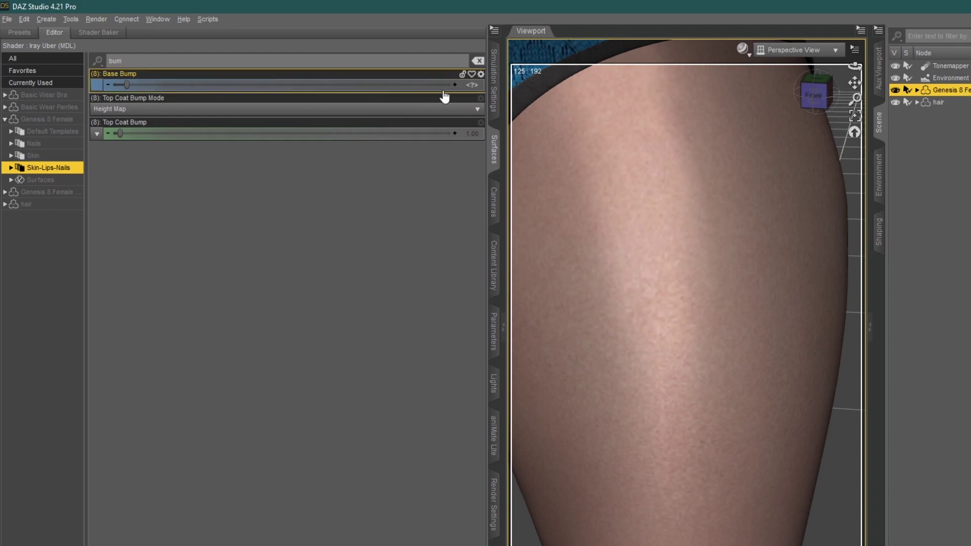
Step: Set the Base Bump of the Skin-Lips-Nails surfaces to 0
{"action": "left_click", "coordinate": [472, 85]}
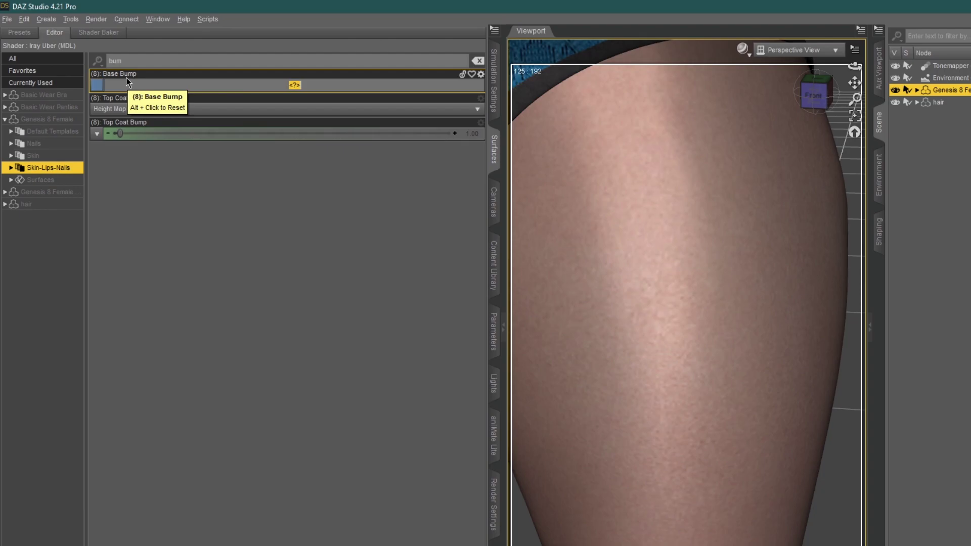
{"action": "type", "text": "0"}
{"action": "key", "text": "Return"}
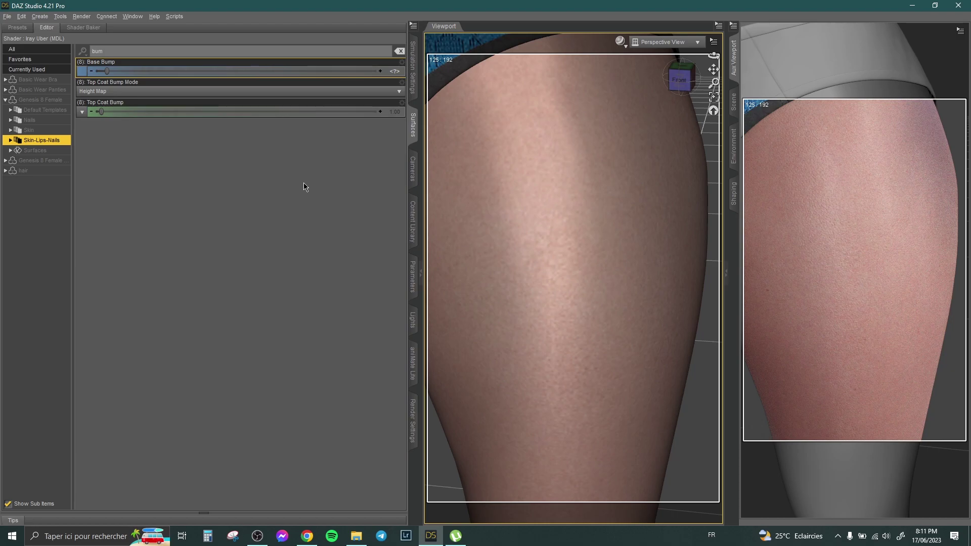
{"action": "left_click_drag", "start_coordinate": [105, 71], "coordinate": [95, 71]}
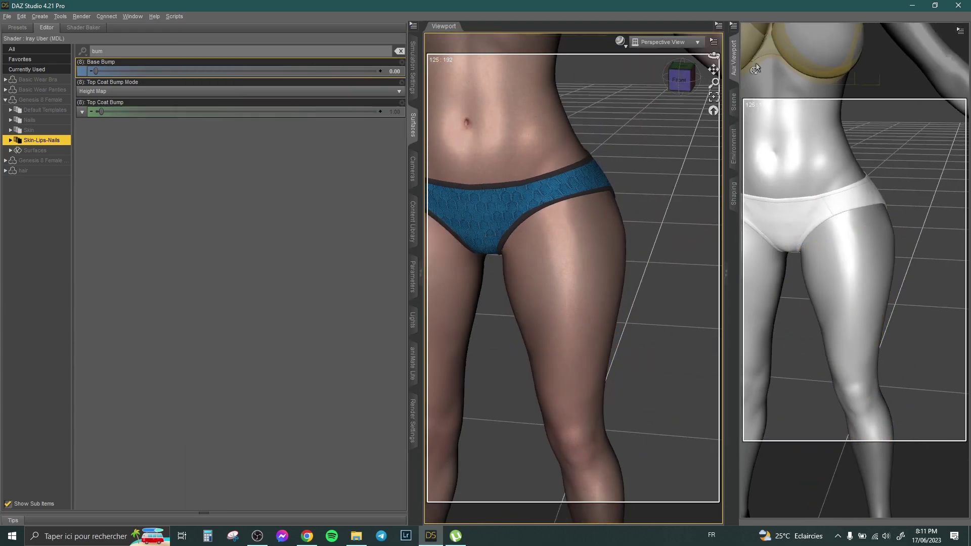
Step: Examine the skin rendering across the torso from several angles, and the chest up close
{"action": "left_click_drag", "start_coordinate": [713, 70], "coordinate": [791, 313]}
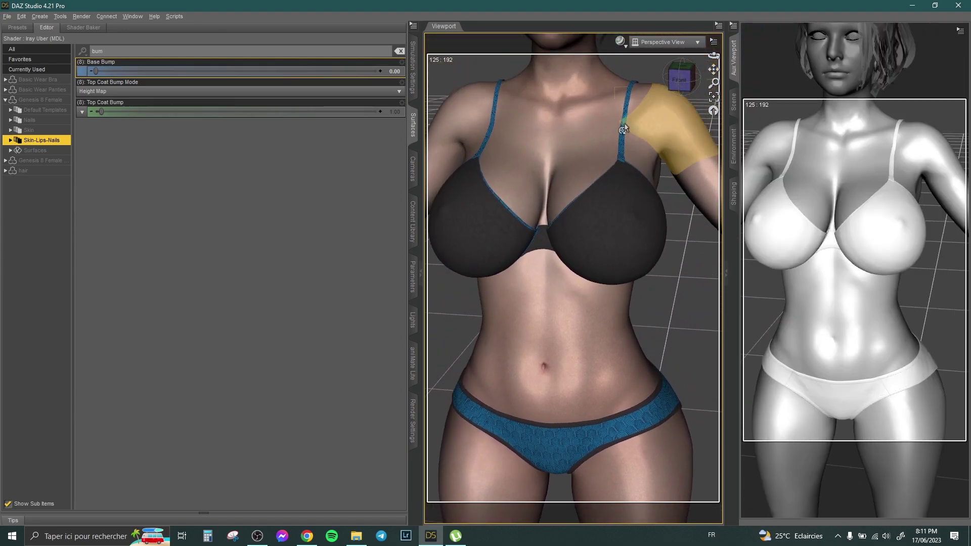
{"action": "mouse_move", "coordinate": [713, 55]}
{"action": "left_mouse_down"}
{"action": "mouse_move", "coordinate": [644, 210]}
{"action": "mouse_move", "coordinate": [714, 54]}
{"action": "left_mouse_up"}
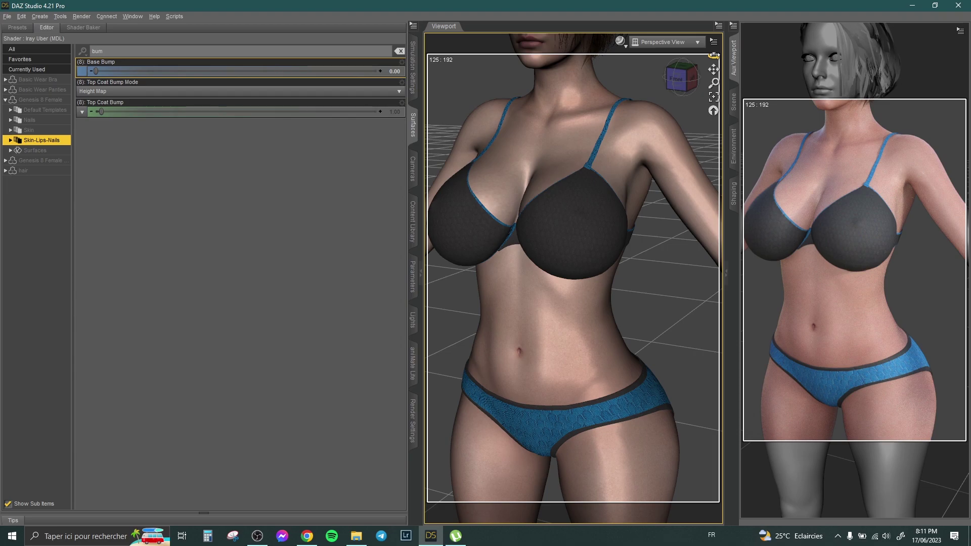
{"action": "left_click_drag", "start_coordinate": [713, 55], "coordinate": [606, 151]}
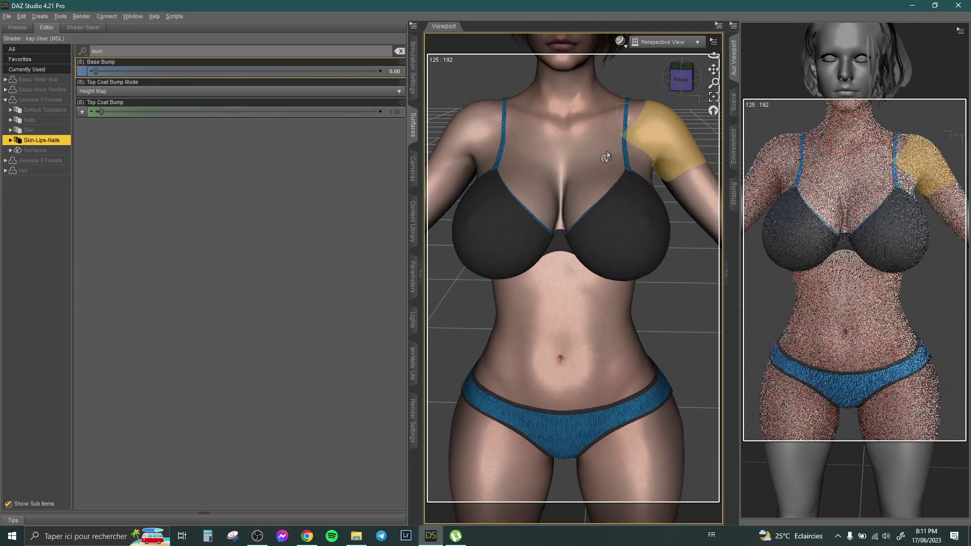
{"action": "left_click_drag", "start_coordinate": [714, 55], "coordinate": [699, 102]}
{"action": "left_click_drag", "start_coordinate": [714, 56], "coordinate": [631, 72]}
{"action": "scroll", "coordinate": [639, 76], "scroll_direction": "up", "scroll_amount": 4}
{"action": "left_click_drag", "start_coordinate": [715, 69], "coordinate": [844, 222]}
{"action": "scroll", "coordinate": [666, 147], "scroll_direction": "up", "scroll_amount": 4}
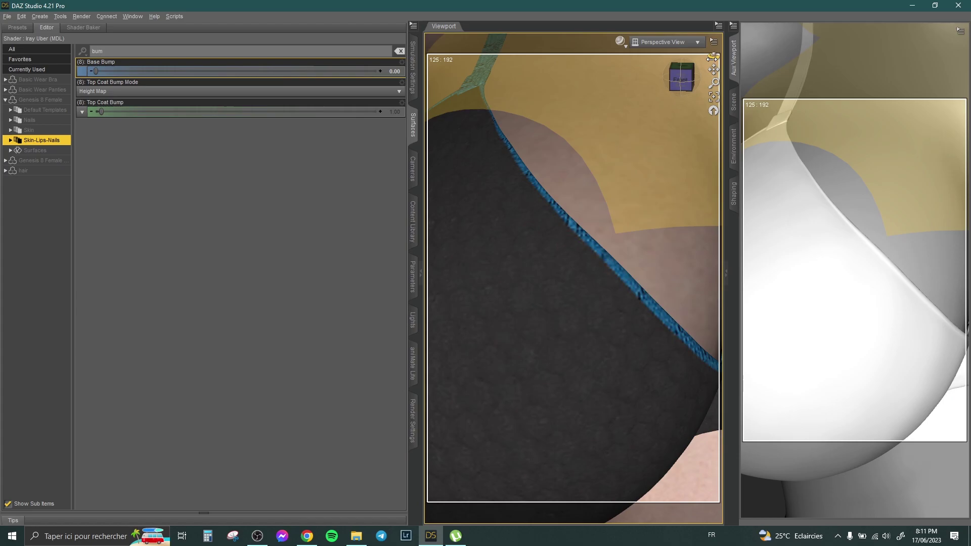
{"action": "left_click", "coordinate": [714, 41]}
{"action": "left_click", "coordinate": [698, 9]}
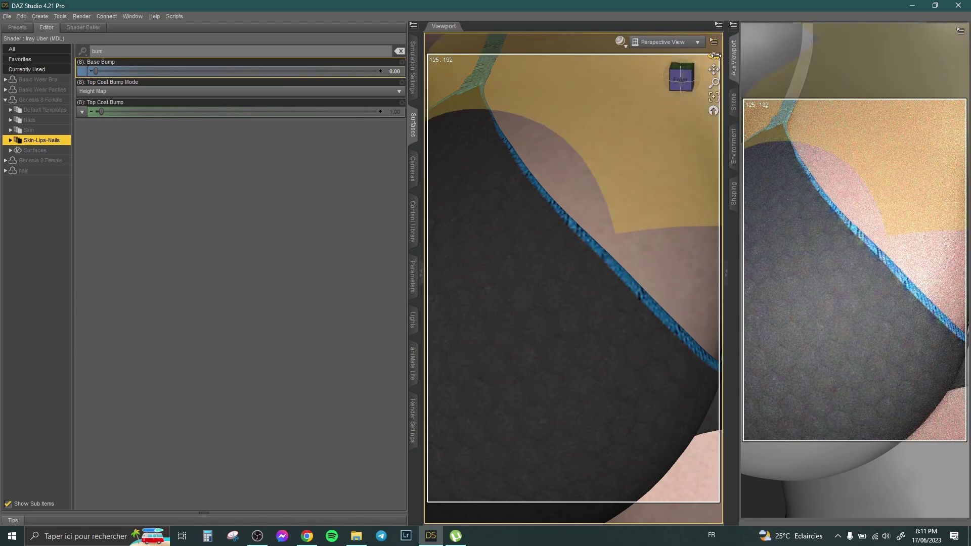
{"action": "left_click_drag", "start_coordinate": [714, 56], "coordinate": [682, 57]}
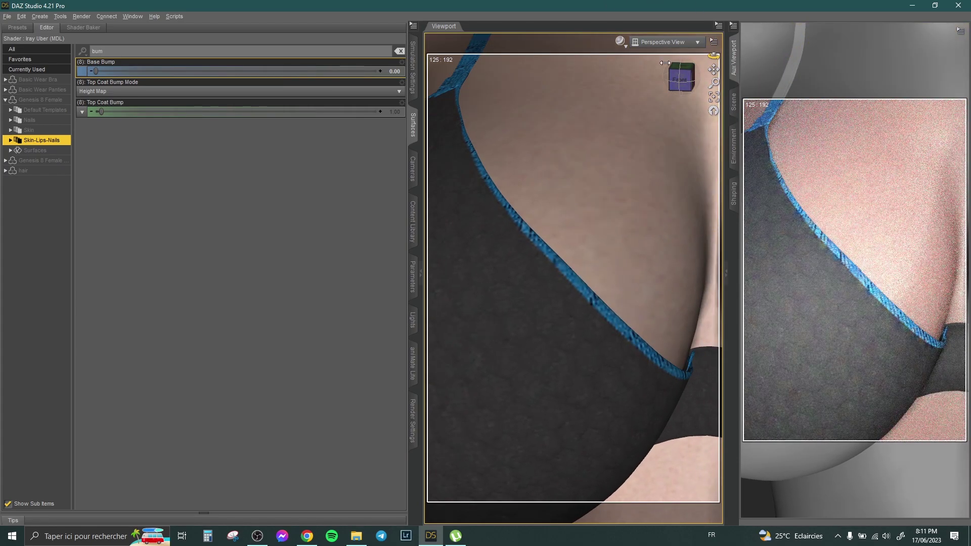
{"action": "left_click_drag", "start_coordinate": [718, 81], "coordinate": [717, 101]}
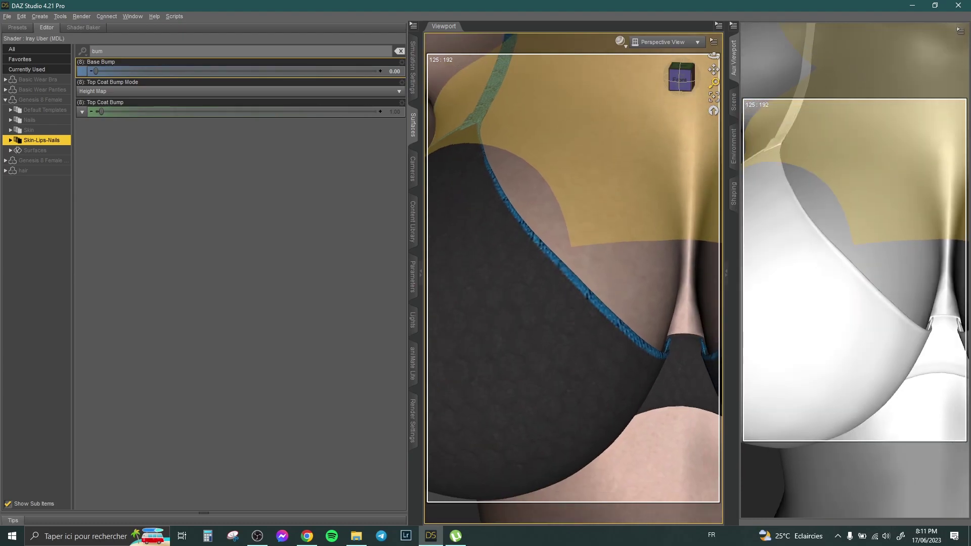
Step: Undo the last Base Bump change
{"action": "left_click", "coordinate": [21, 16]}
{"action": "left_click", "coordinate": [20, 27]}
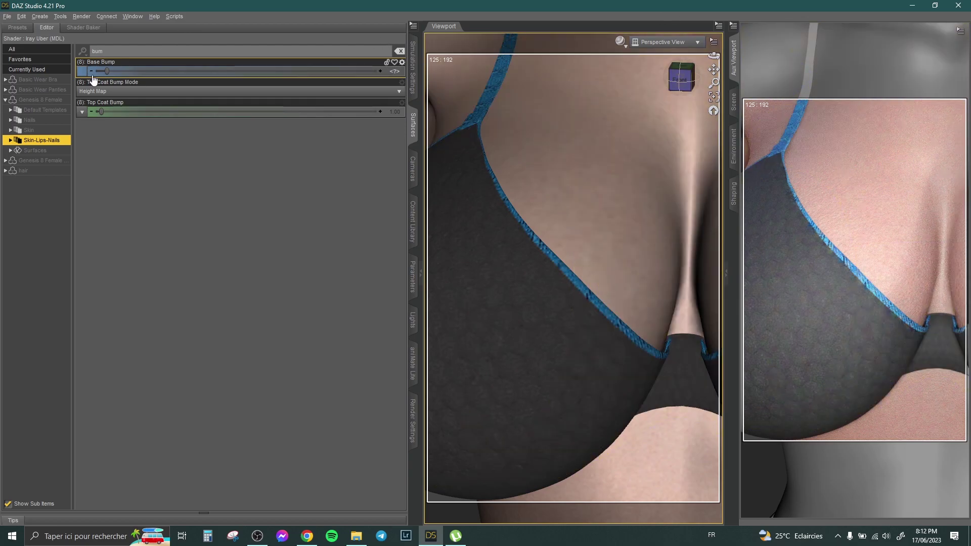
Step: Reduce the Base Bump of the Skin-Lips-Nails surfaces to 0.00 and check the chest skin in the preview
{"action": "left_click_drag", "start_coordinate": [107, 71], "coordinate": [87, 71]}
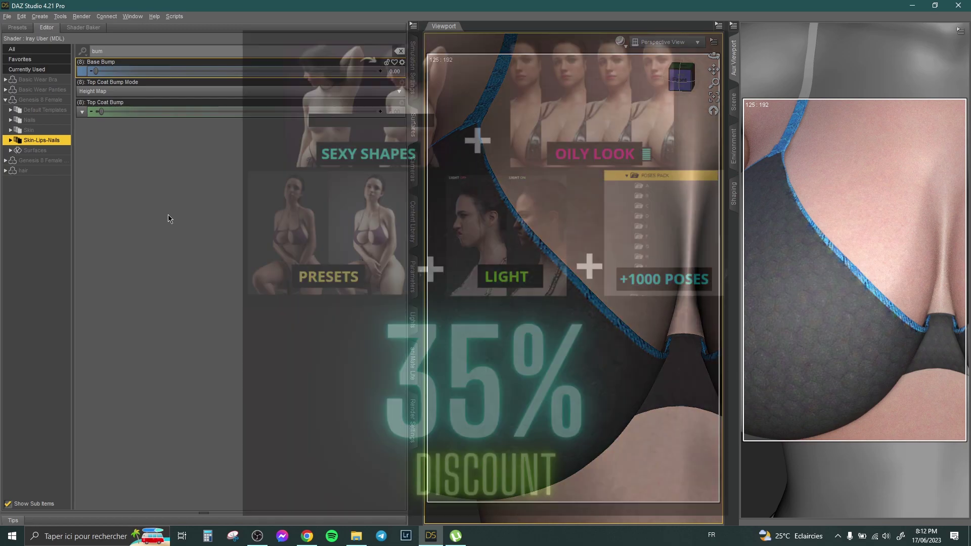
{"action": "scroll", "coordinate": [573, 273], "scroll_direction": "down", "scroll_amount": 6}
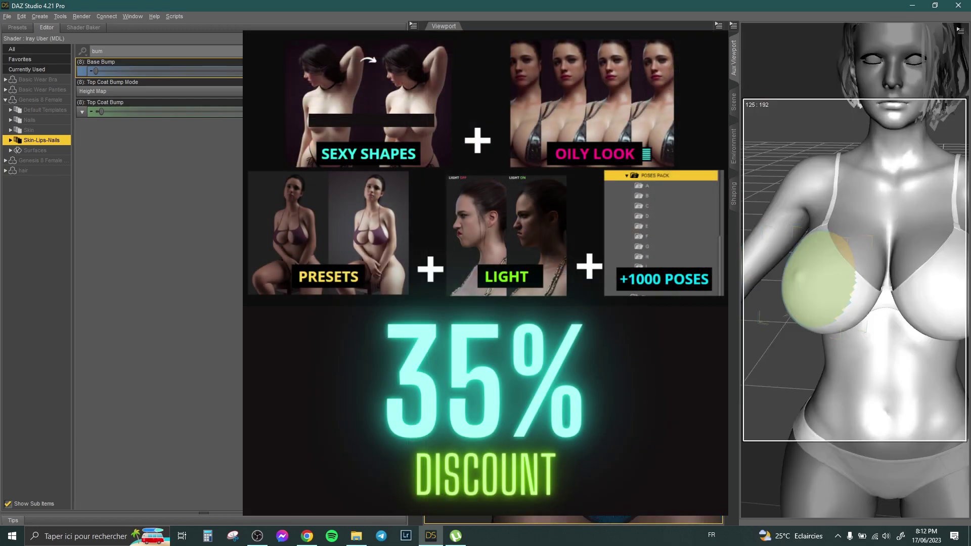
{"action": "scroll", "coordinate": [573, 273], "scroll_direction": "up", "scroll_amount": 5}
{"action": "scroll", "coordinate": [573, 273], "scroll_direction": "up", "scroll_amount": 4}
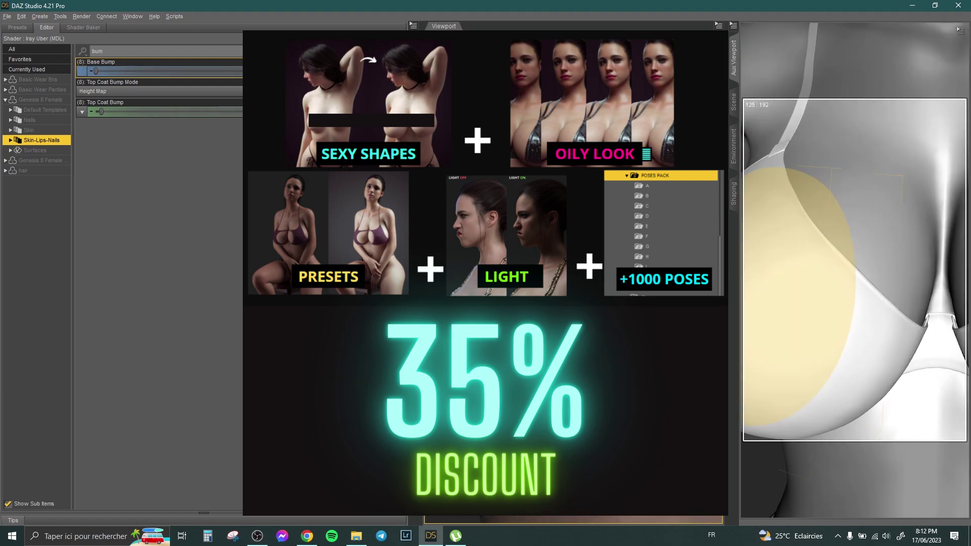